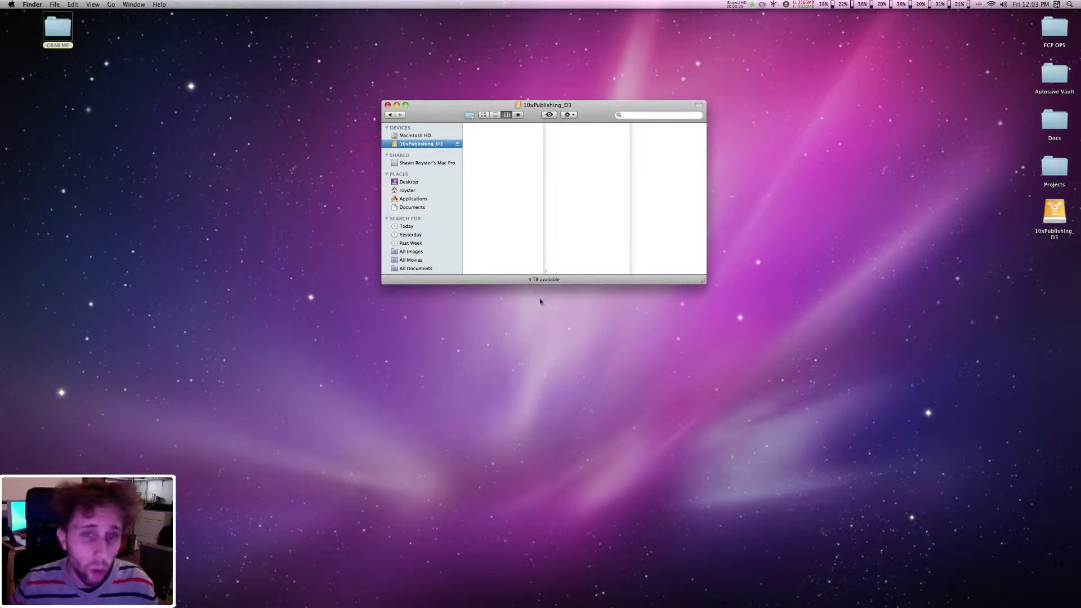
Review and edit the drive's name in its Get Info panel, then close the panel
{"action": "left_click", "coordinate": [434, 146]}
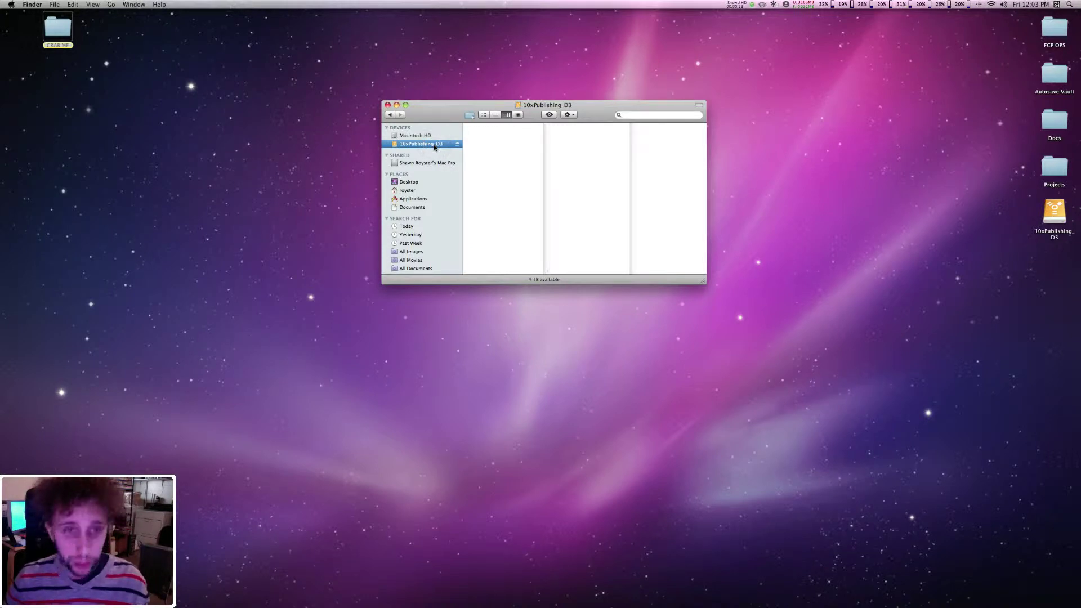
{"action": "key", "text": "super+i"}
{"action": "left_click", "coordinate": [53, 190]}
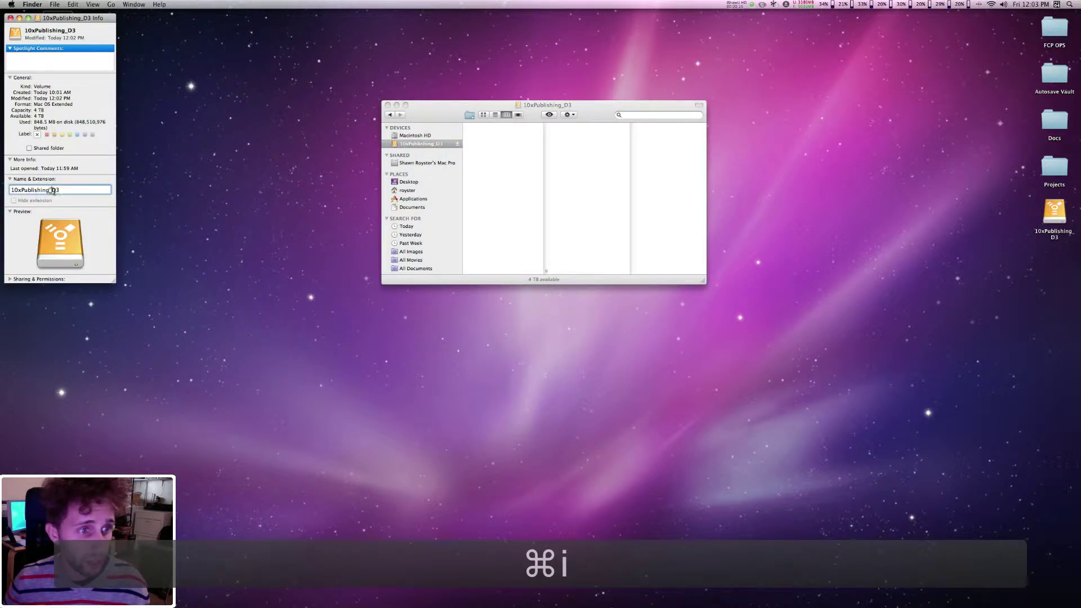
{"action": "double_click", "coordinate": [55, 191]}
{"action": "right_click", "coordinate": [432, 144]}
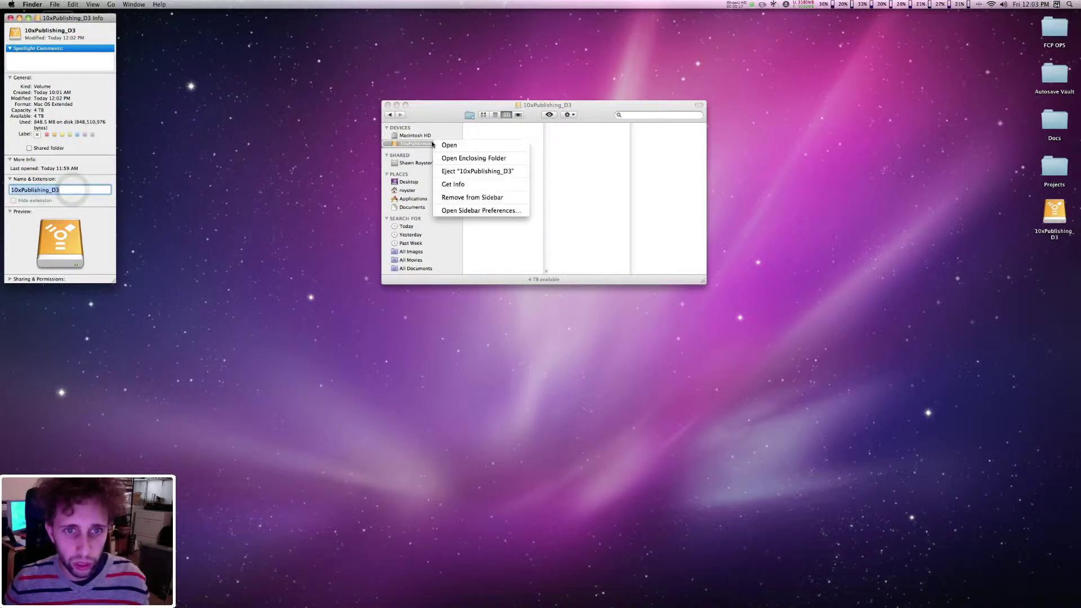
{"action": "left_click", "coordinate": [466, 185]}
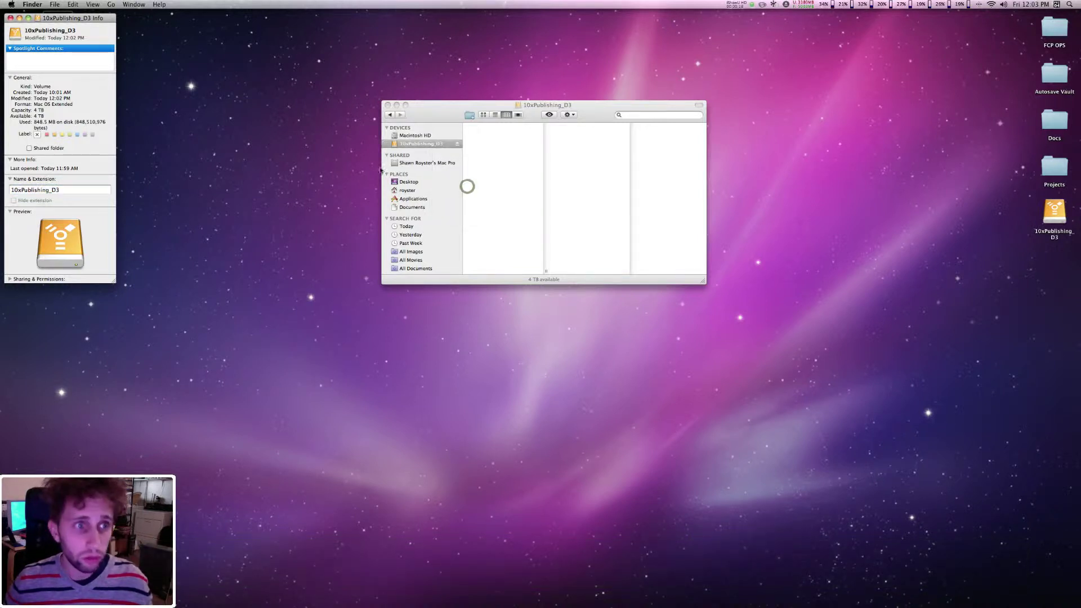
{"action": "left_click", "coordinate": [78, 189]}
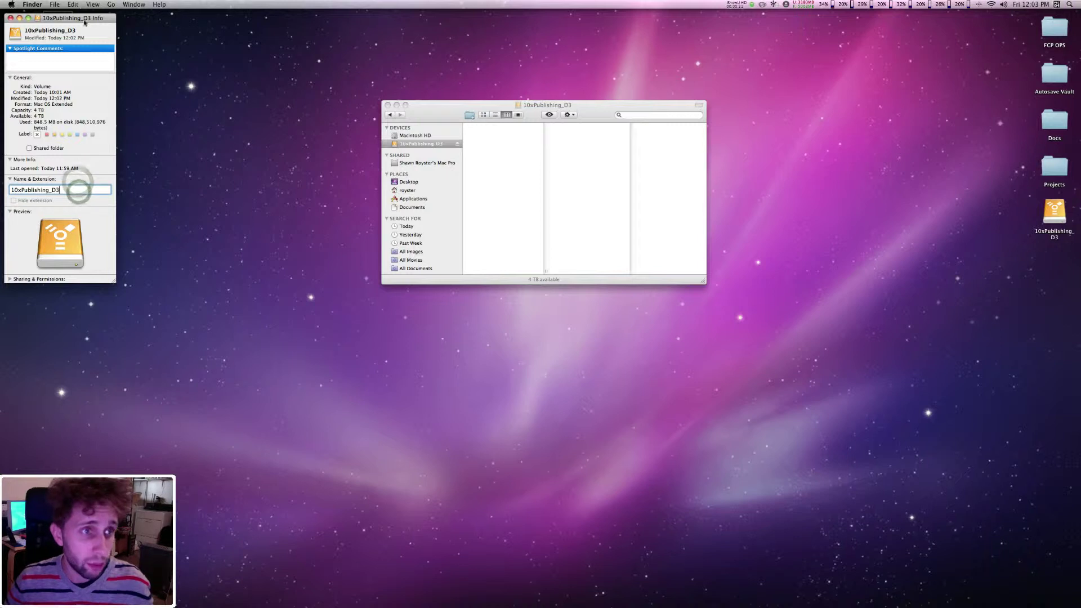
{"action": "left_click_drag", "start_coordinate": [85, 23], "coordinate": [473, 83]}
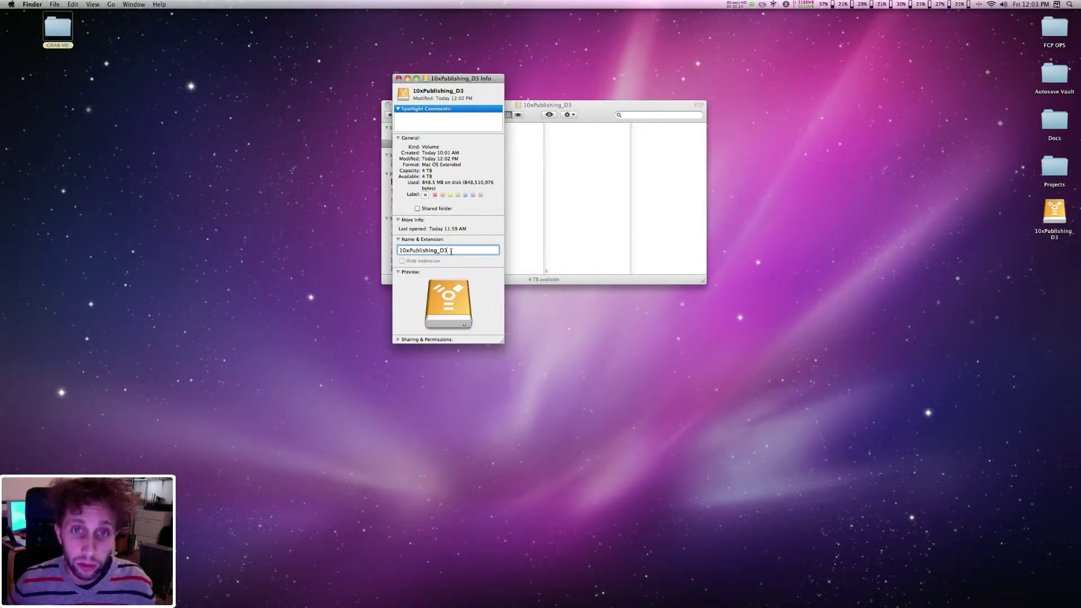
{"action": "key", "text": "super+w"}
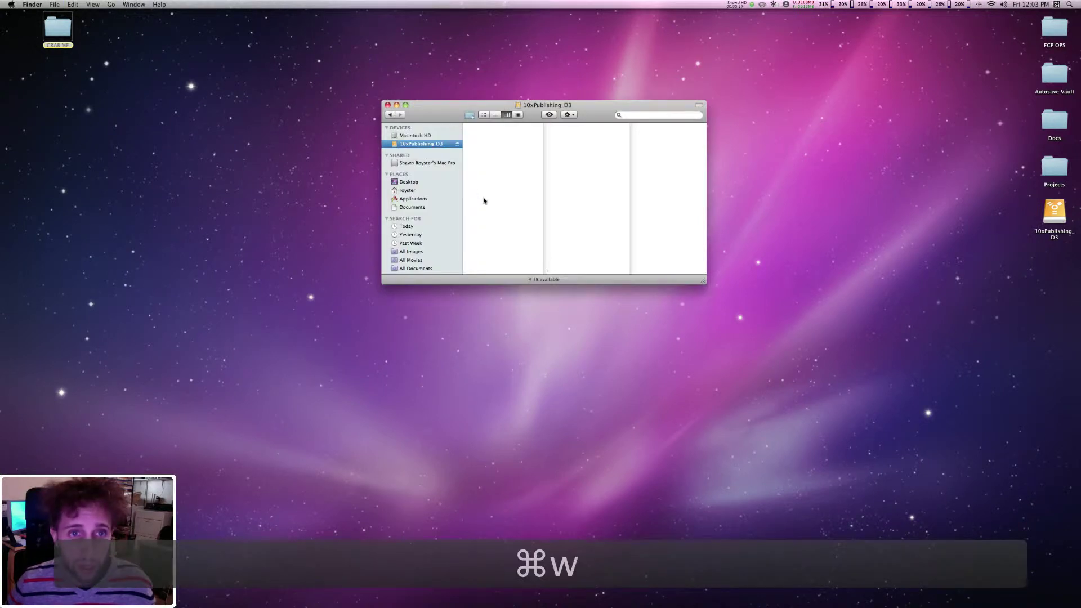
Copy the Assets, Export, FCP OPS, Notes and Projects folders from GRAB ME onto 10xPublishing_D3
{"action": "left_click", "coordinate": [57, 30]}
{"action": "double_click", "coordinate": [57, 30]}
{"action": "left_click_drag", "start_coordinate": [652, 370], "coordinate": [572, 300]}
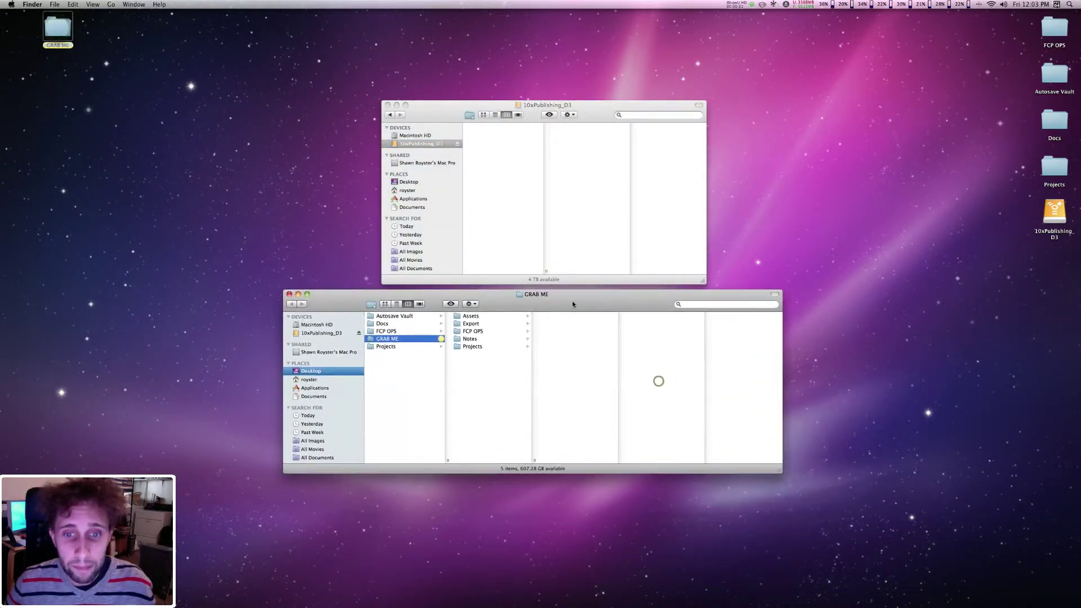
{"action": "left_click_drag", "start_coordinate": [471, 380], "coordinate": [489, 326]}
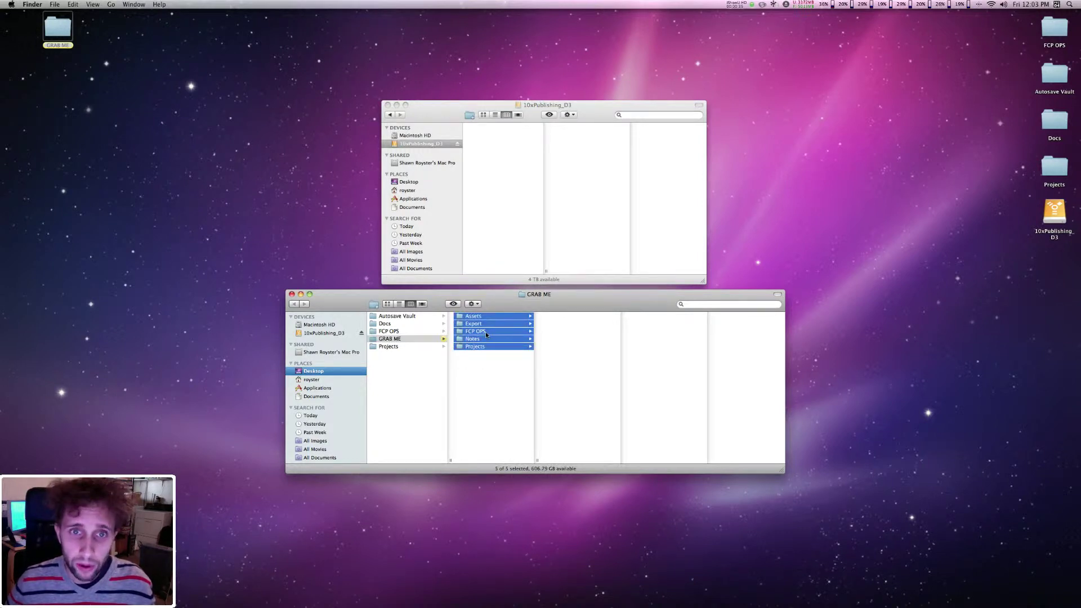
{"action": "left_click_drag", "start_coordinate": [486, 332], "coordinate": [498, 200]}
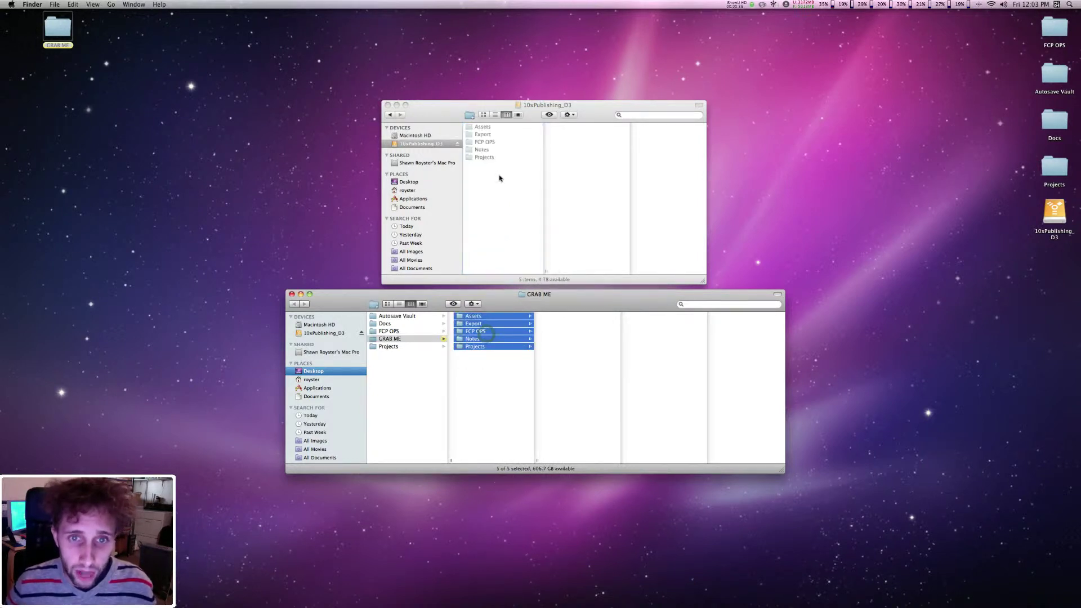
{"action": "left_click", "coordinate": [291, 294]}
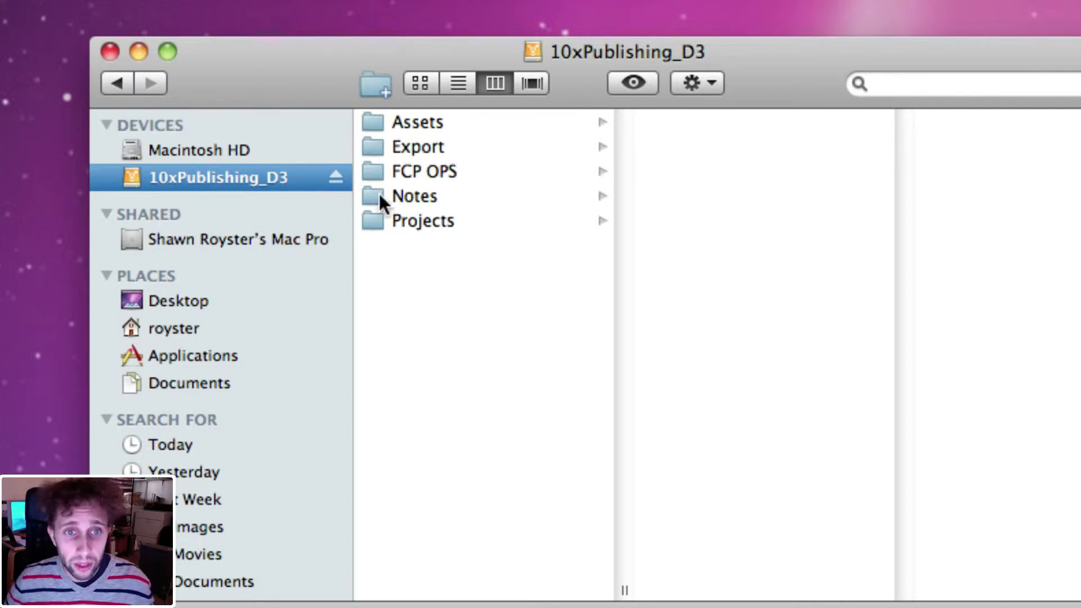
Browse FCP OPS, Notes and Projects in column view, ending on the DATE_PROJECT_D# file
{"action": "left_click", "coordinate": [421, 170]}
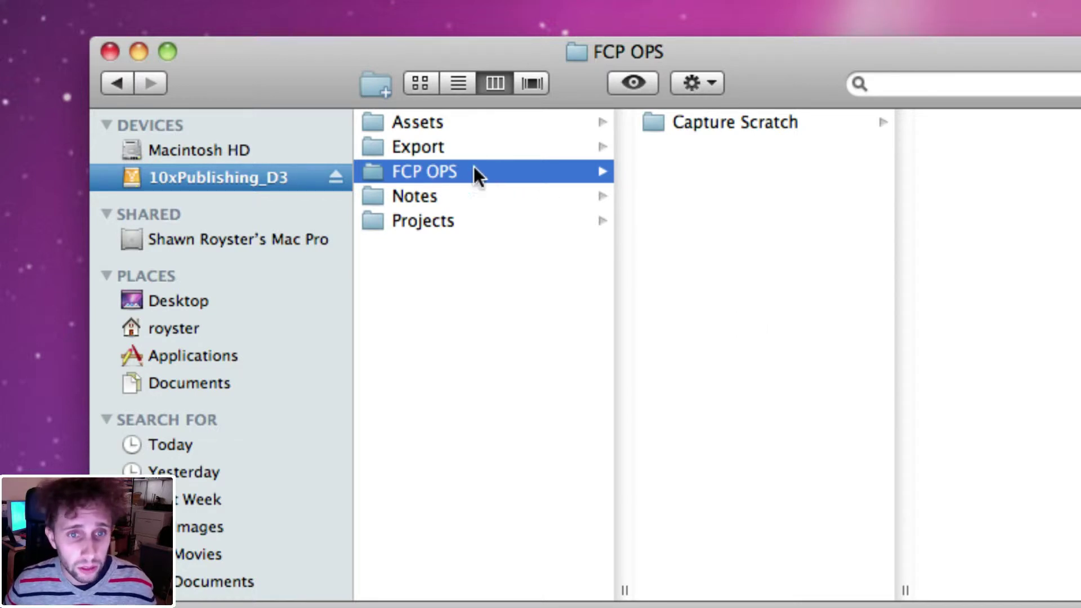
{"action": "left_click", "coordinate": [458, 194]}
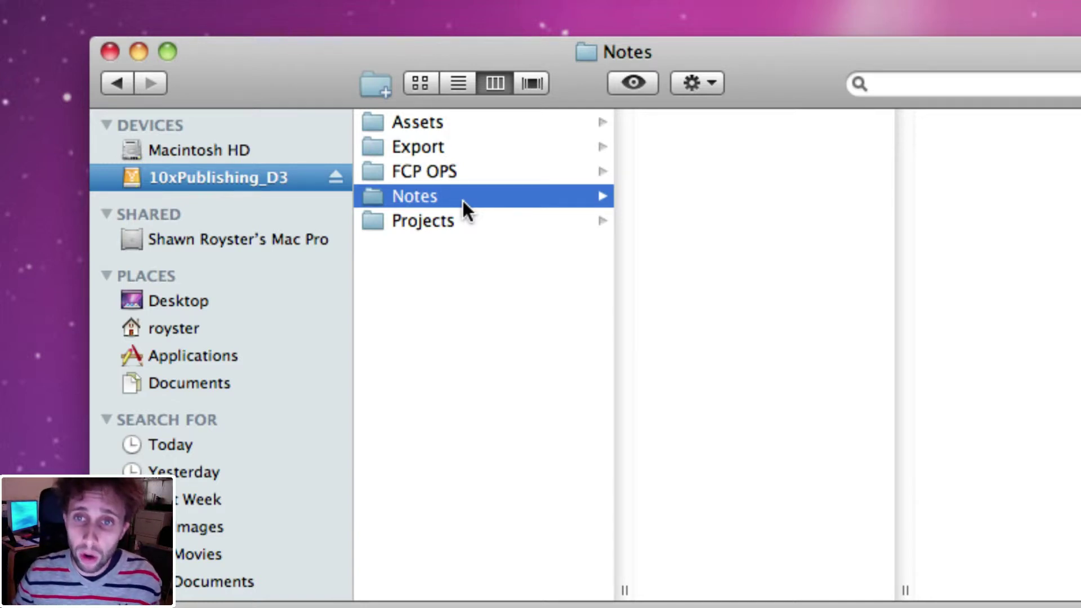
{"action": "left_click", "coordinate": [444, 226]}
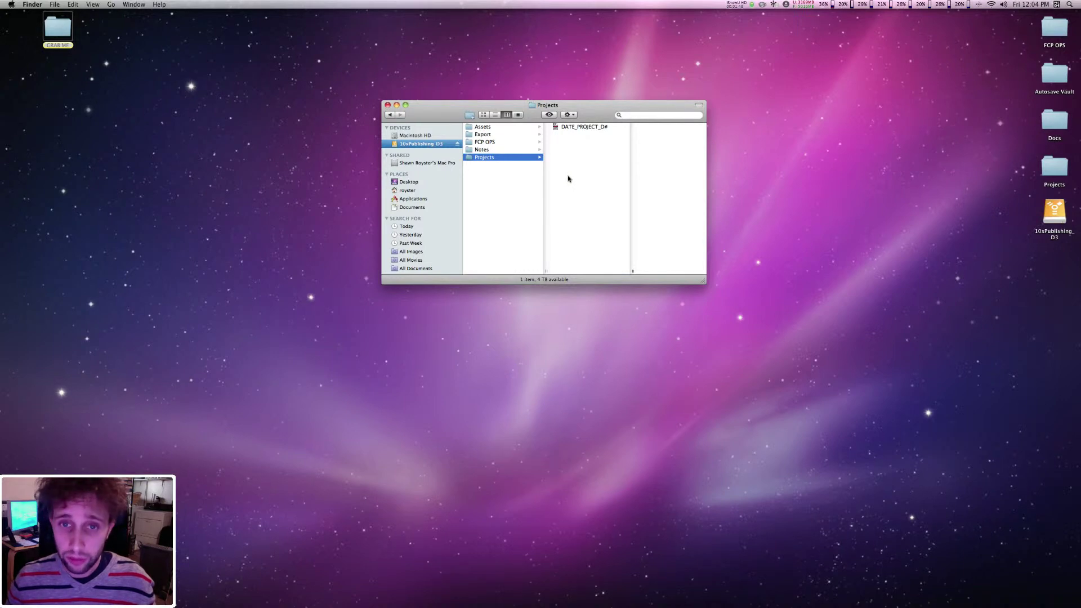
Close Final Cut Pro's project windows and set the scratch disk folder to FCP OPS
{"action": "left_click", "coordinate": [467, 592]}
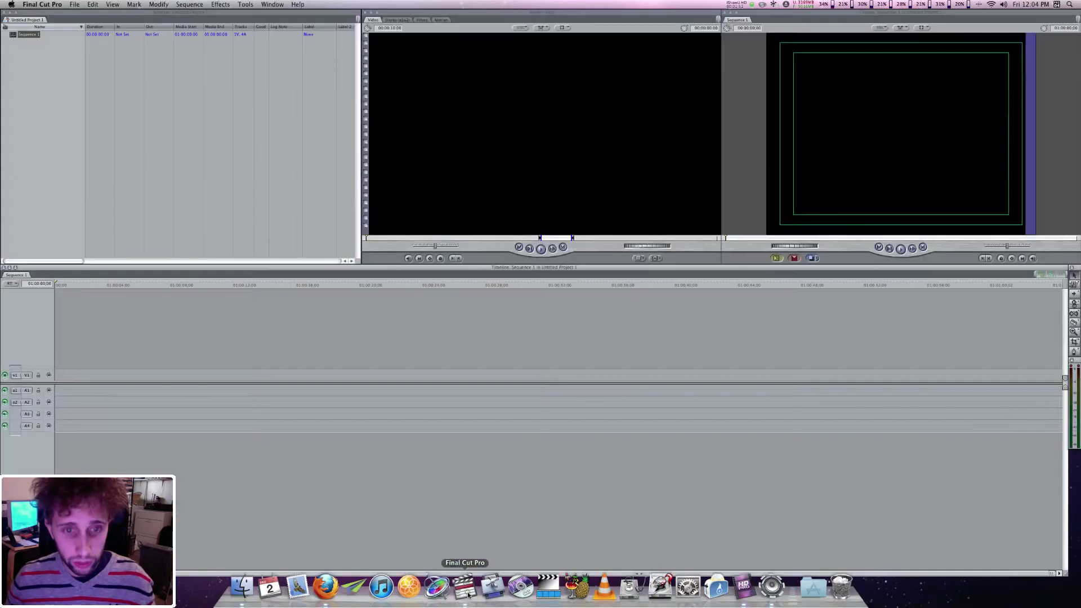
{"action": "left_click", "coordinate": [48, 141]}
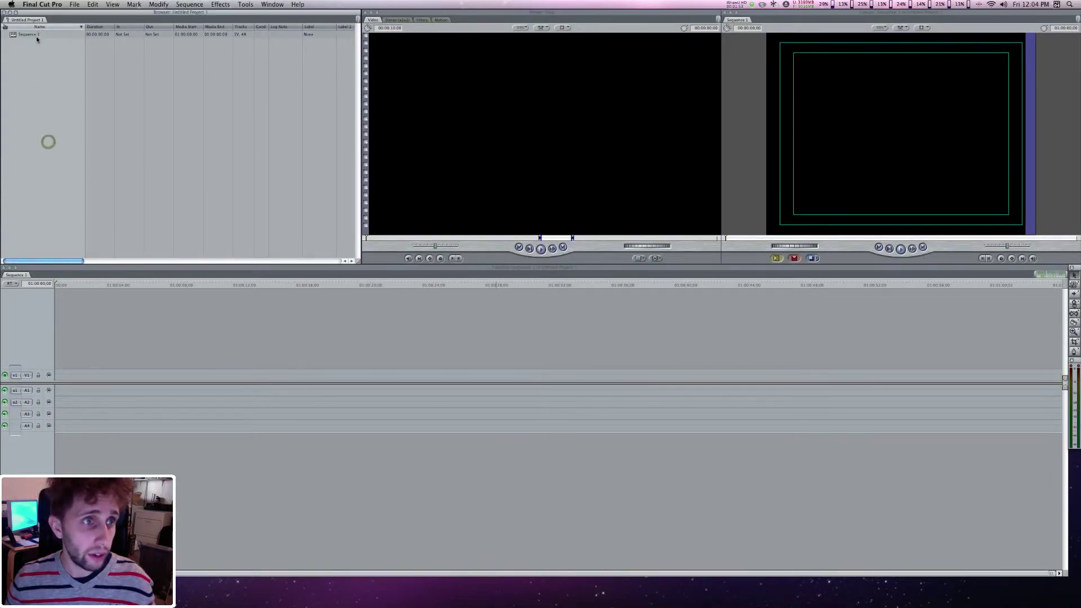
{"action": "key", "text": "super+w"}
{"action": "left_click", "coordinate": [75, 4]}
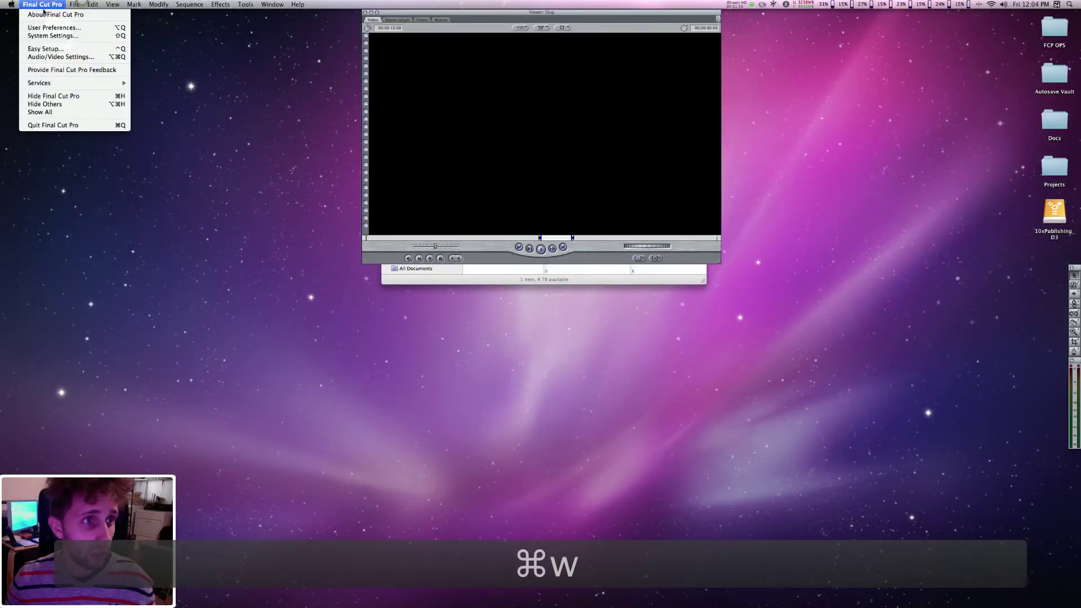
{"action": "left_click", "coordinate": [53, 35]}
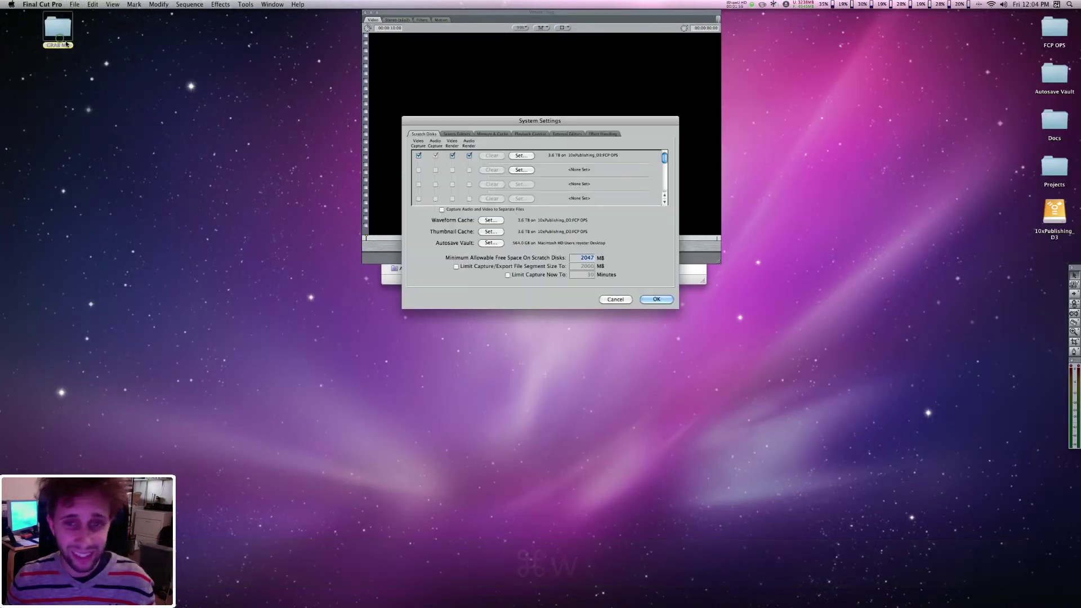
{"action": "left_click", "coordinate": [520, 156]}
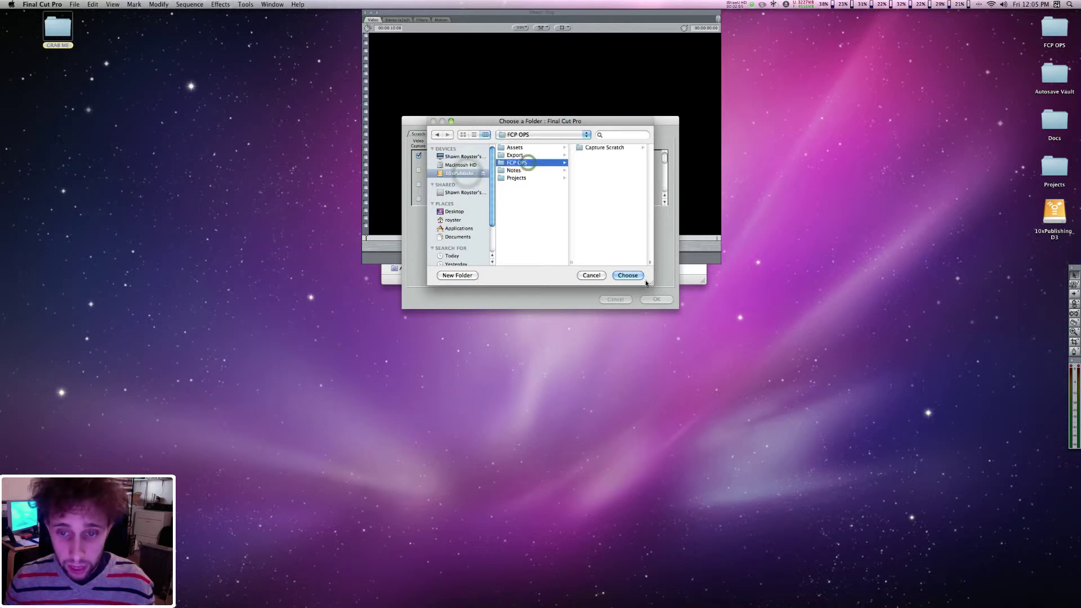
{"action": "left_click", "coordinate": [628, 275]}
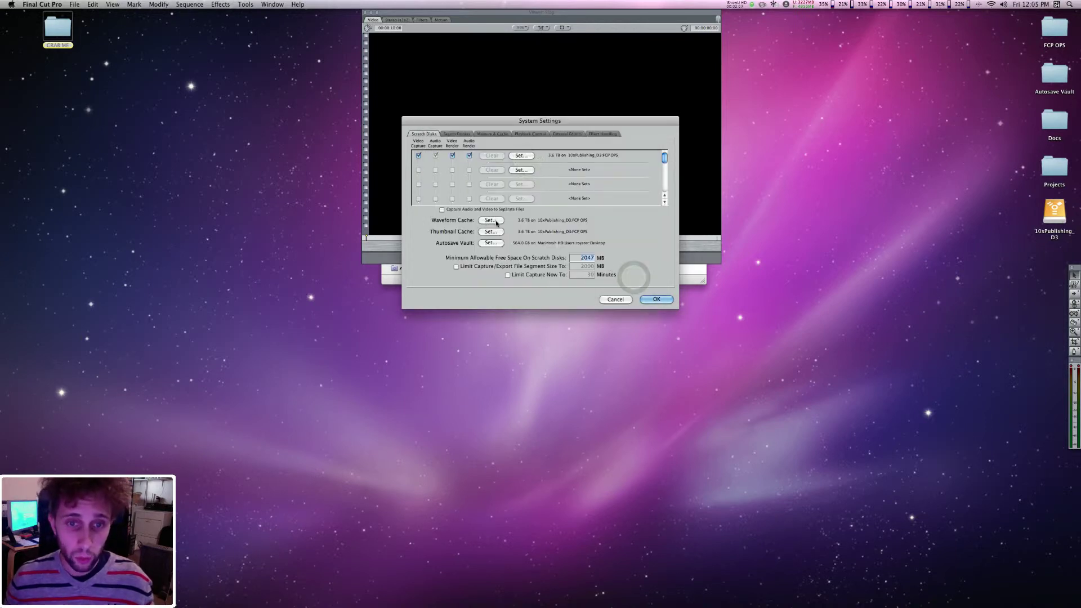
Set the waveform cache location to FCP OPS on the 10xPublishing_D3 drive
{"action": "left_click", "coordinate": [495, 221]}
{"action": "left_click", "coordinate": [458, 173]}
{"action": "left_click", "coordinate": [520, 168]}
{"action": "left_click", "coordinate": [518, 163]}
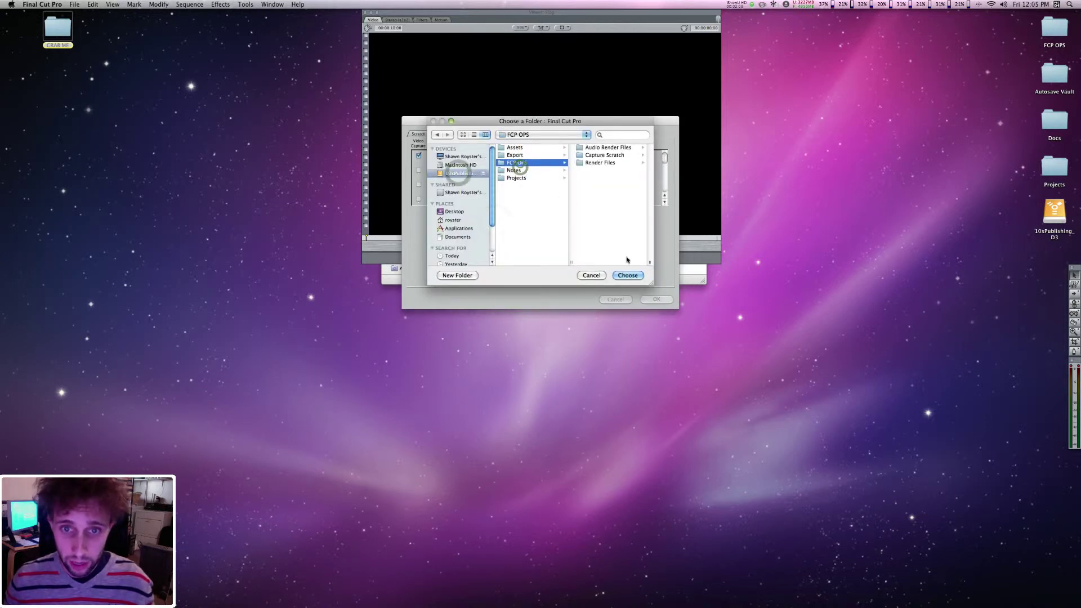
{"action": "left_click", "coordinate": [628, 275]}
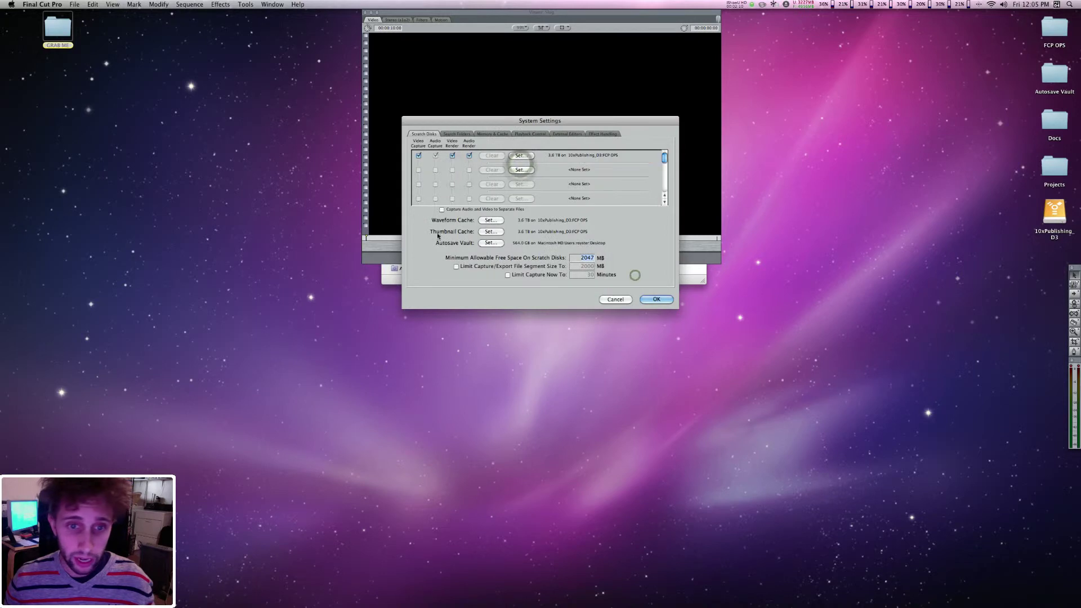
Put the thumbnail cache in FCP OPS, the autosave vault on the Desktop, and save the settings
{"action": "left_click", "coordinate": [490, 231]}
{"action": "left_click", "coordinate": [459, 172]}
{"action": "left_click", "coordinate": [517, 163]}
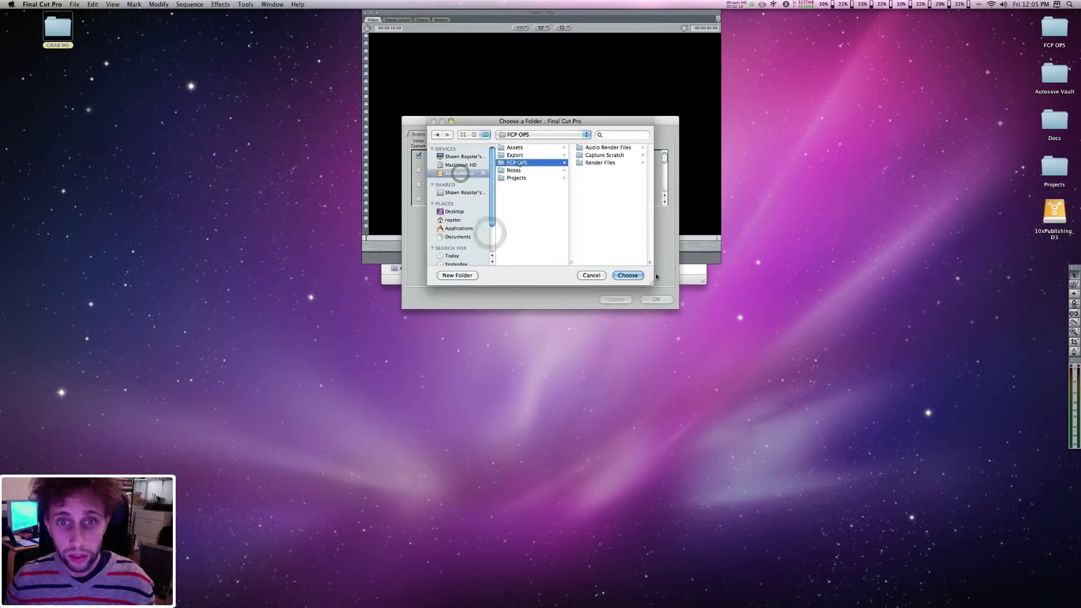
{"action": "left_click", "coordinate": [628, 274]}
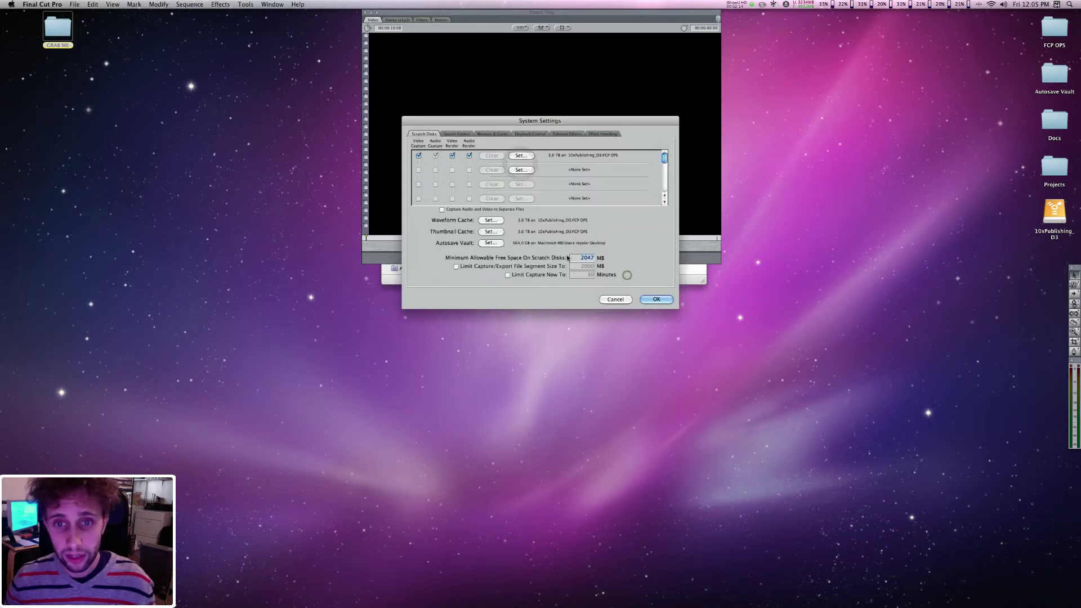
{"action": "left_click", "coordinate": [490, 243]}
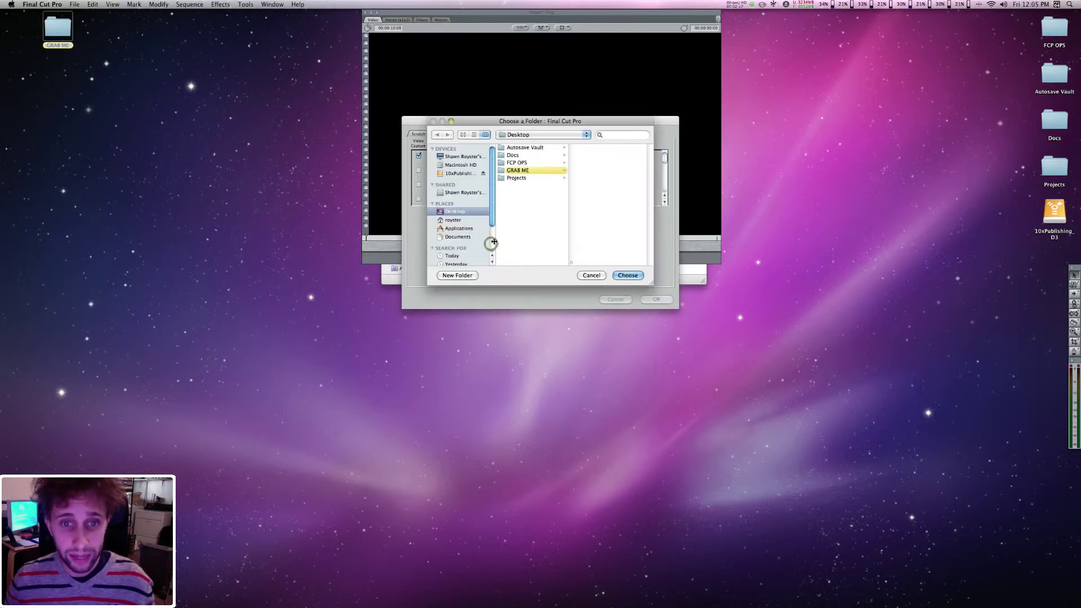
{"action": "left_click", "coordinate": [628, 276]}
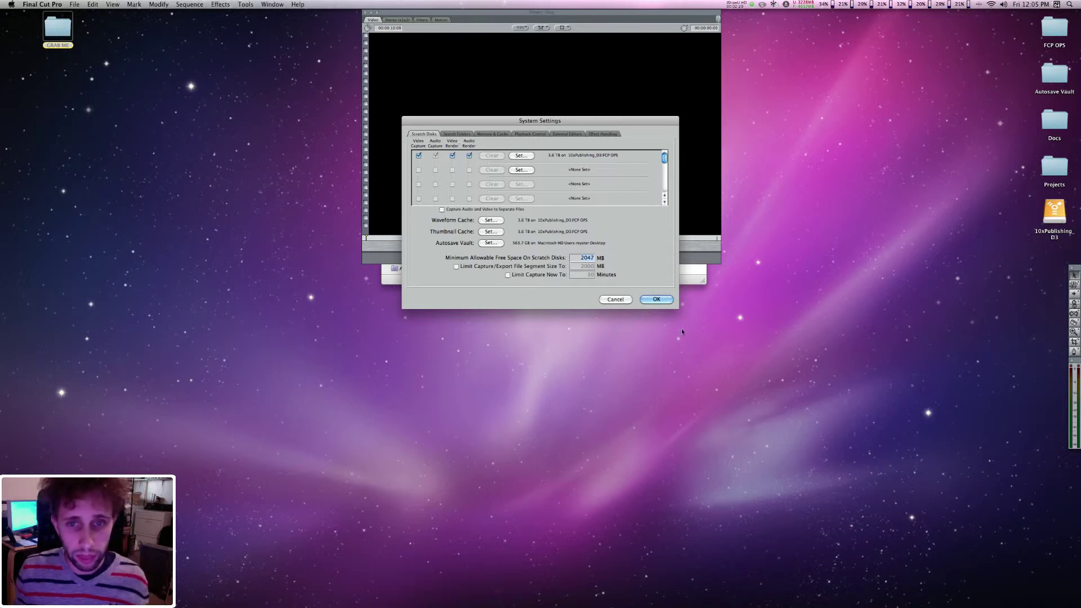
{"action": "left_click", "coordinate": [657, 299]}
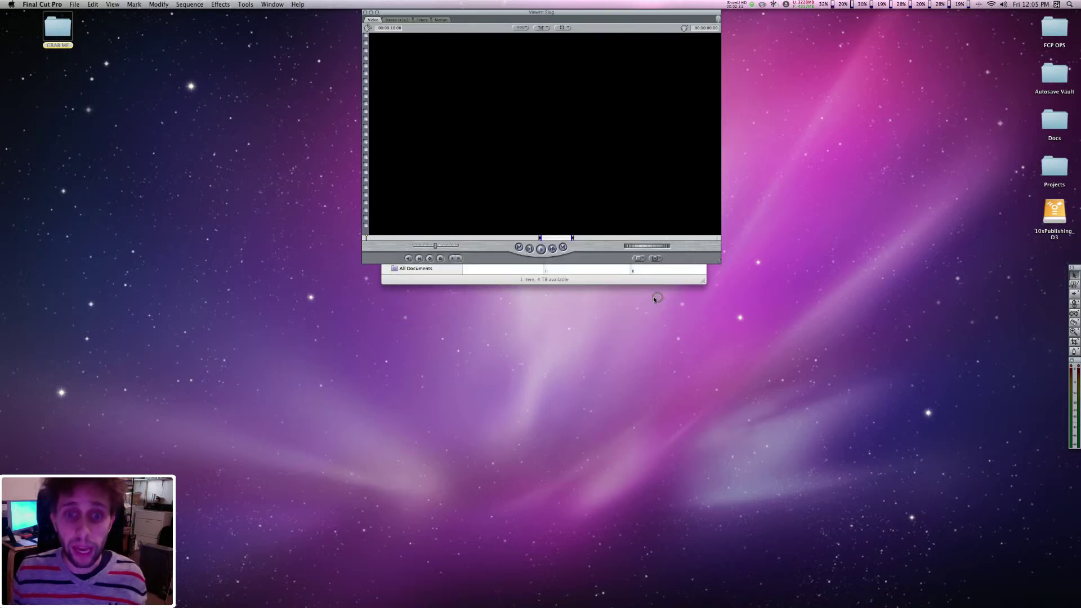
{"action": "left_click", "coordinate": [657, 297]}
Rename the DATE_PROJECT_D# file, replacing DATE with 010413
{"action": "left_click", "coordinate": [576, 128]}
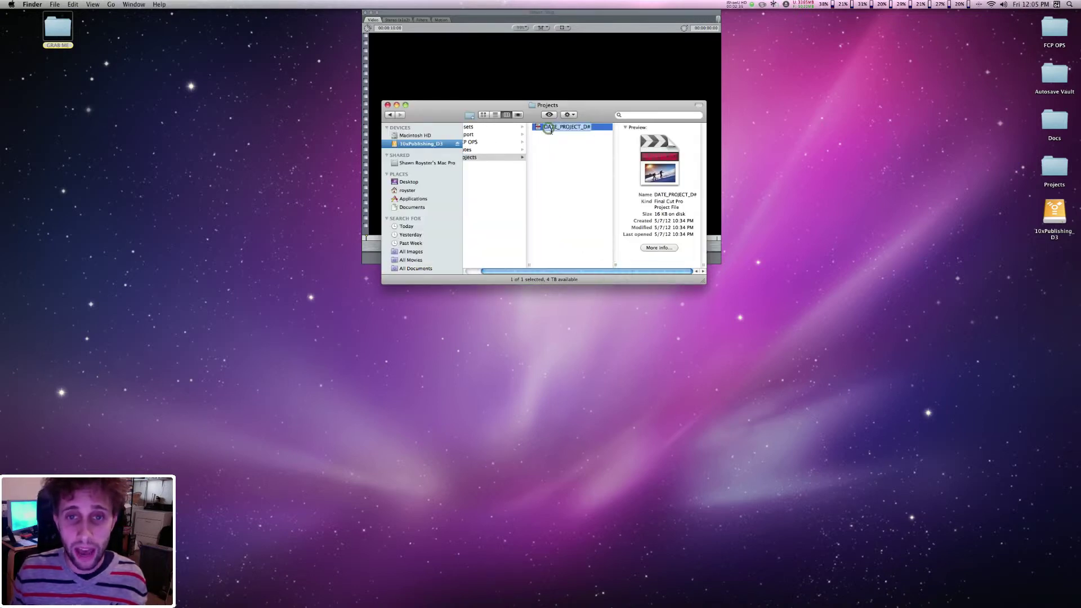
{"action": "left_click", "coordinate": [550, 130]}
{"action": "left_click", "coordinate": [558, 130]}
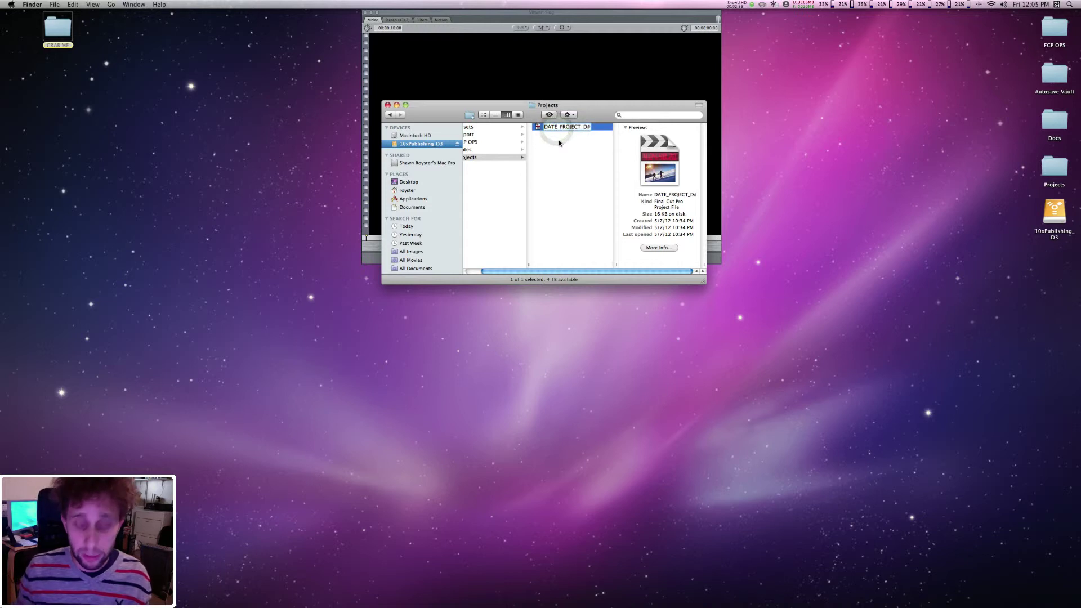
{"action": "key", "text": "Left"}
{"action": "key", "text": "Delete"}
{"action": "key", "text": "Delete"}
{"action": "key", "text": "Delete"}
{"action": "key", "text": "Delete"}
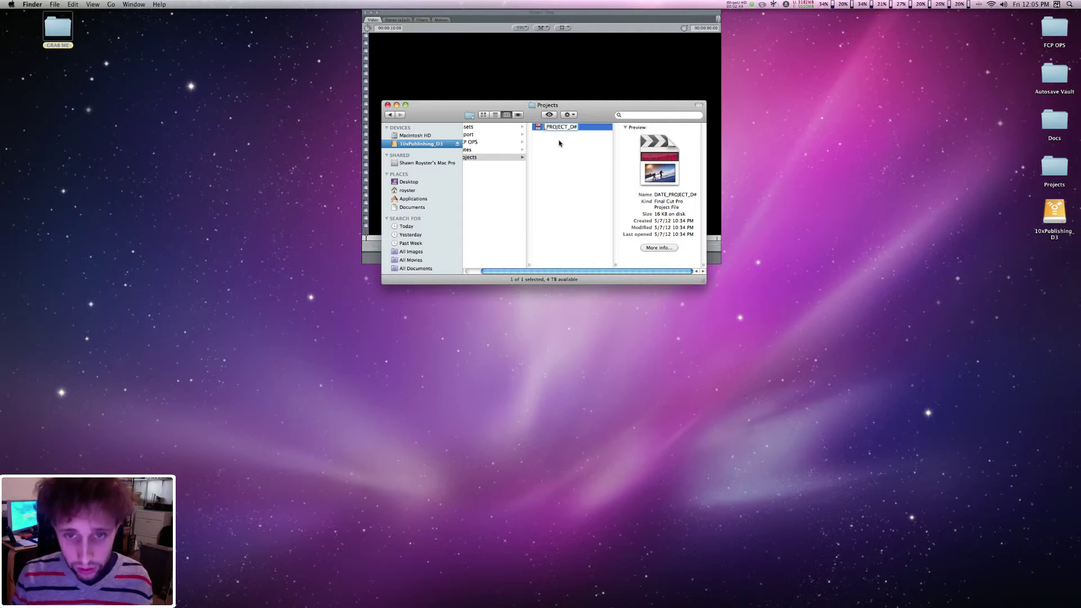
{"action": "type", "text": "010413"}
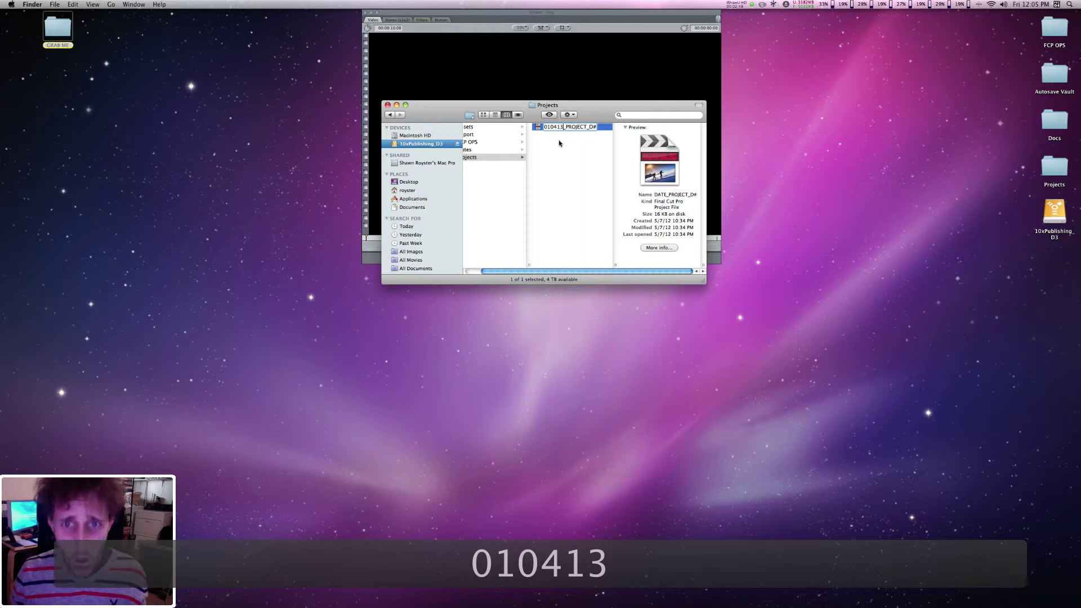
Finish the name as 010413_10xPublishing_D3 and open the project in Final Cut Pro
{"action": "key", "text": "Right"}
{"action": "key", "text": "Right"}
{"action": "key", "text": "Right"}
{"action": "key", "text": "Right"}
{"action": "key", "text": "Right"}
{"action": "key", "text": "Right"}
{"action": "key", "text": "Right"}
{"action": "key", "text": "Right"}
{"action": "key", "text": "BackSpace"}
{"action": "key", "text": "BackSpace"}
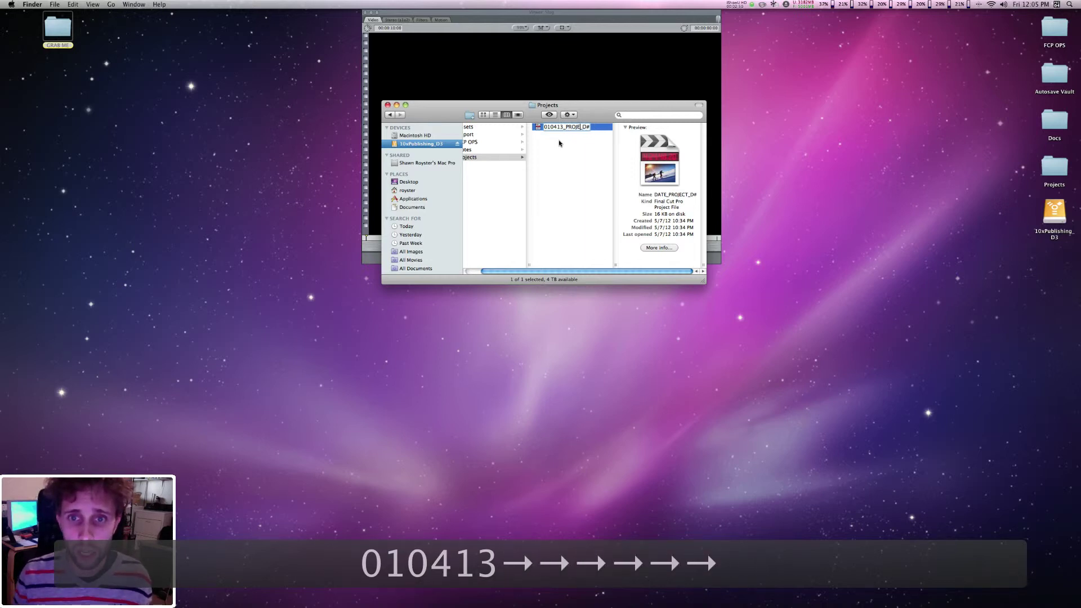
{"action": "key", "text": "BackSpace"}
{"action": "key", "text": "BackSpace"}
{"action": "key", "text": "BackSpace"}
{"action": "key", "text": "BackSpace"}
{"action": "key", "text": "BackSpace"}
{"action": "type", "text": "10"}
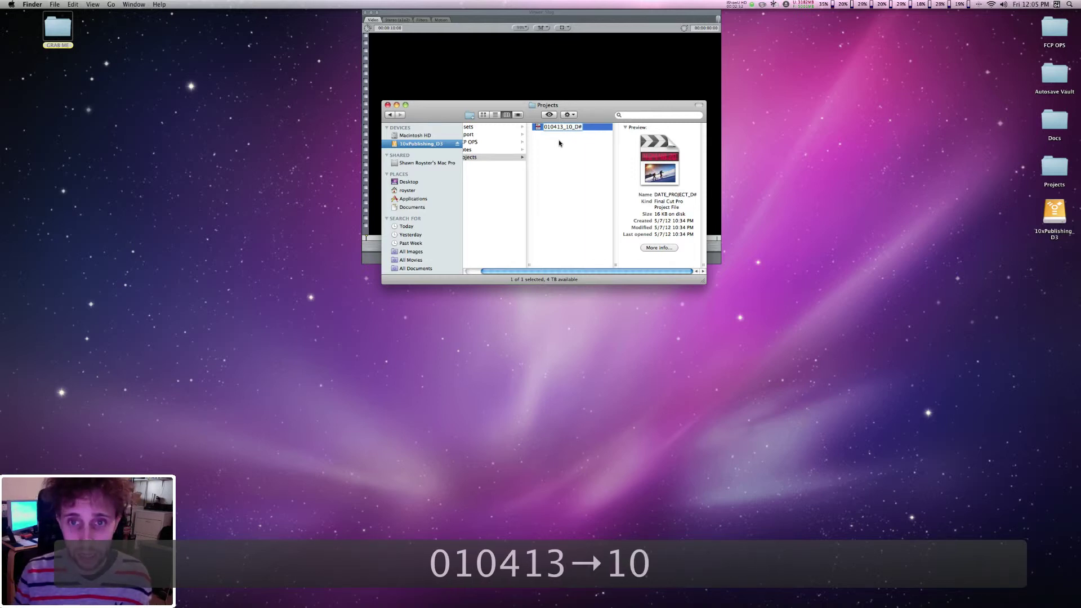
{"action": "type", "text": "xPublishin"}
{"action": "type", "text": "g"}
{"action": "key", "text": "Down"}
{"action": "type", "text": "3"}
{"action": "key", "text": "Return"}
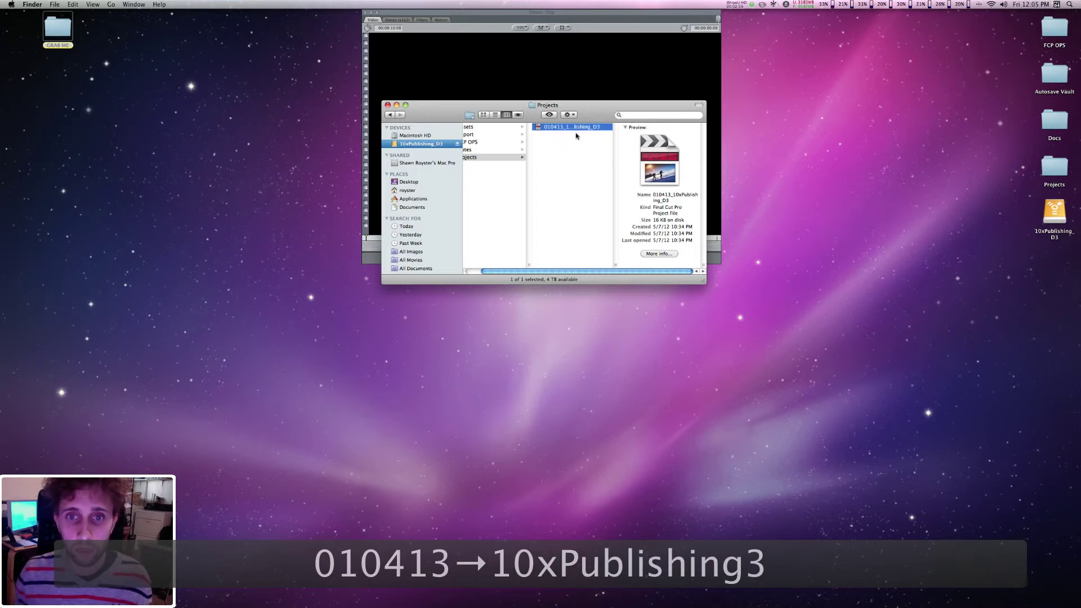
{"action": "key", "text": "super+Tab"}
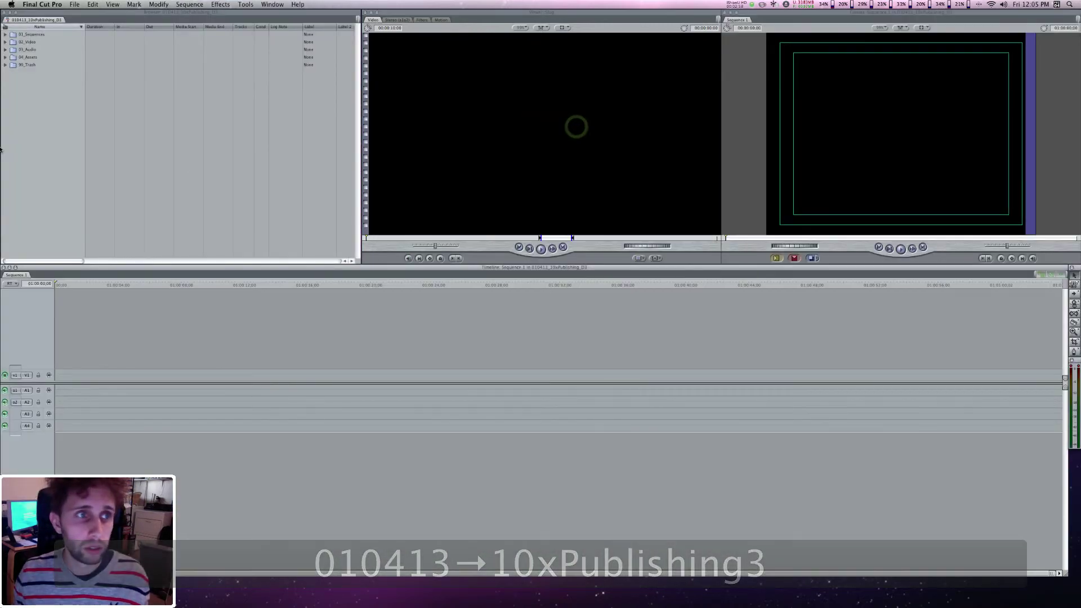